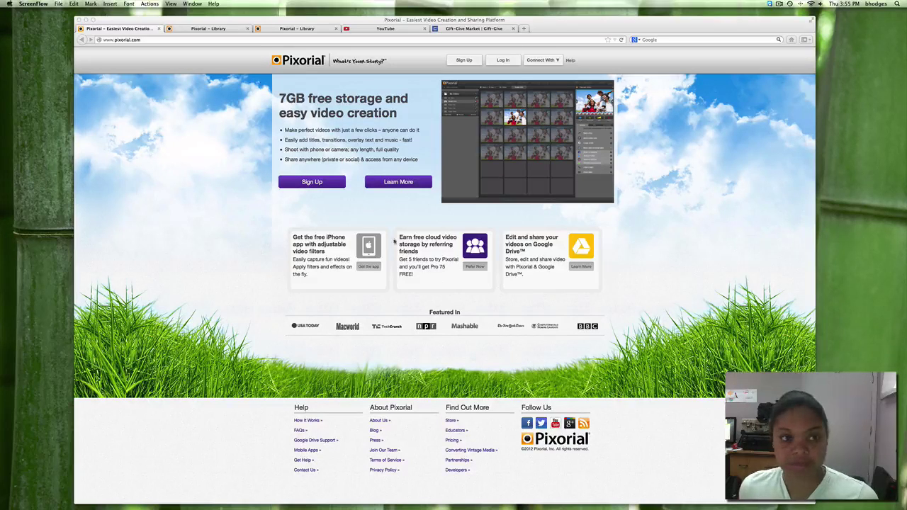
Switch among the Pixorial Library tabs and settle on the Movie Creator holding the 1 min 32 sec clip.
{"action": "left_click", "coordinate": [465, 61]}
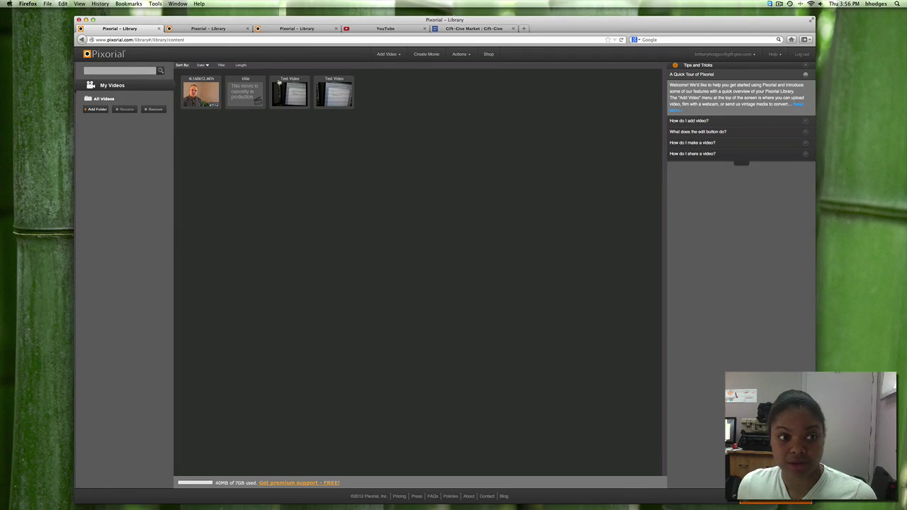
{"action": "left_click", "coordinate": [217, 29]}
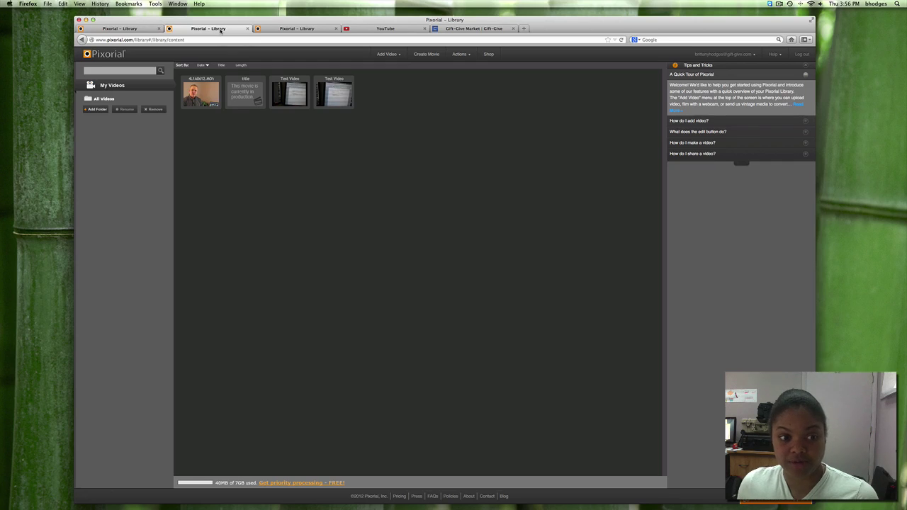
{"action": "left_click", "coordinate": [279, 29]}
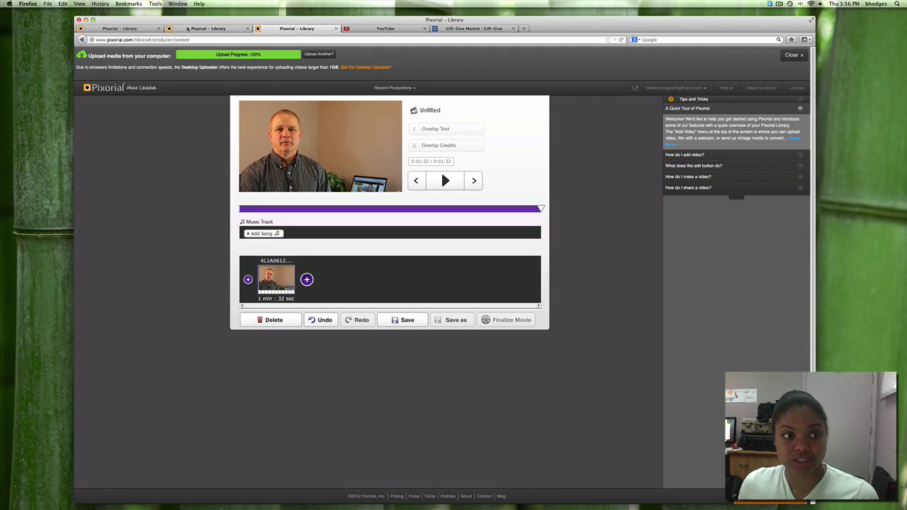
{"action": "left_click", "coordinate": [188, 30]}
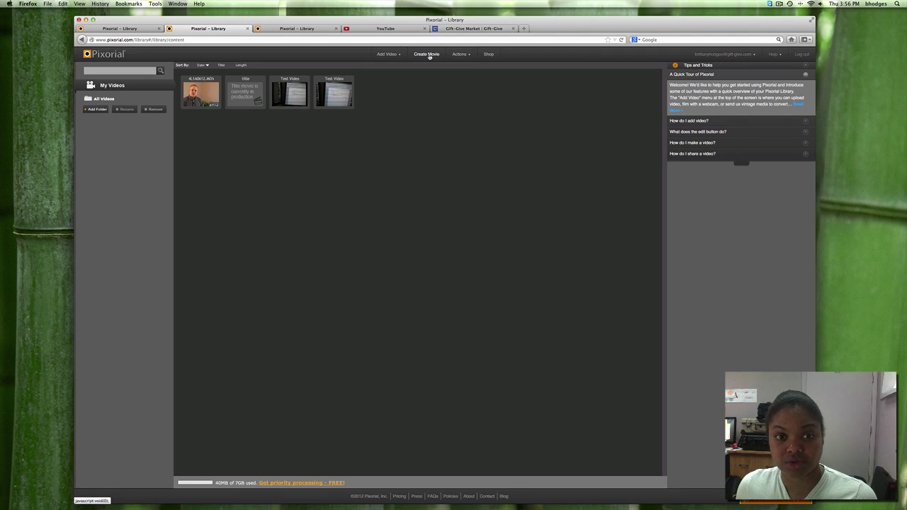
{"action": "left_click", "coordinate": [292, 30]}
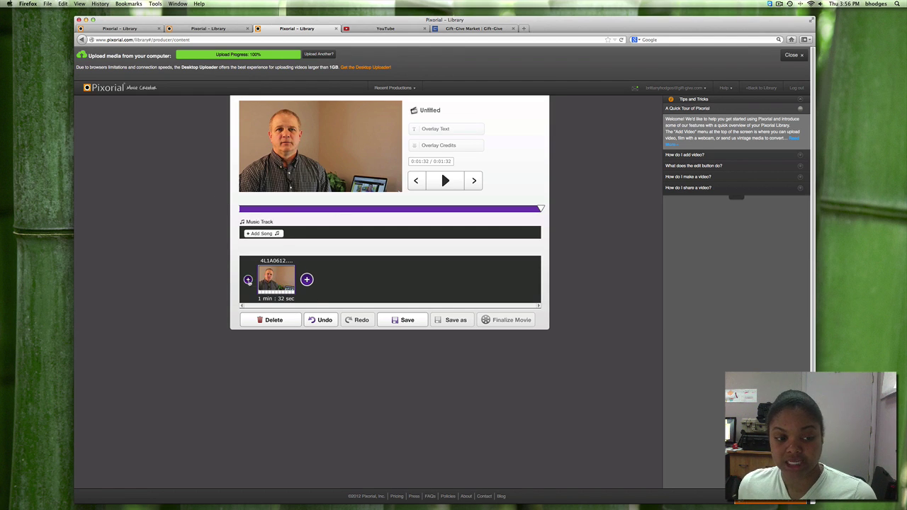
Insert a Fade transition before the clip.
{"action": "left_click", "coordinate": [248, 280]}
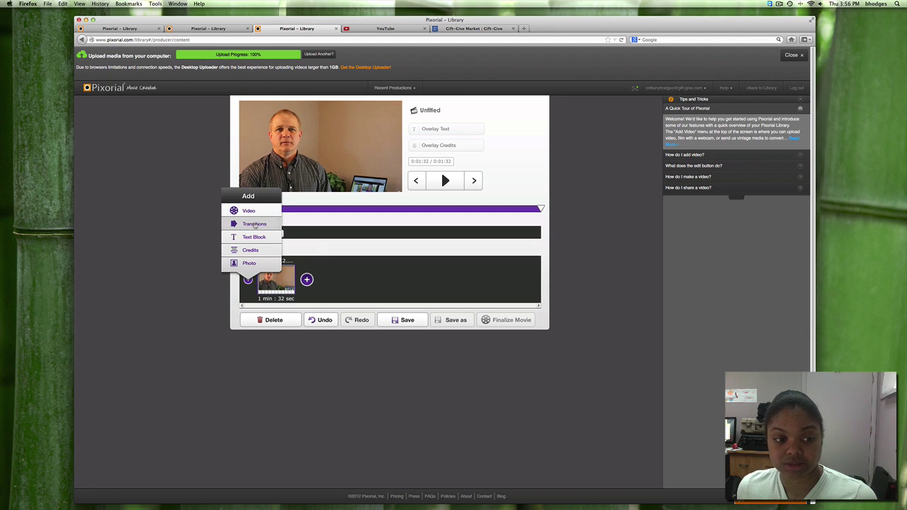
{"action": "left_click", "coordinate": [256, 225]}
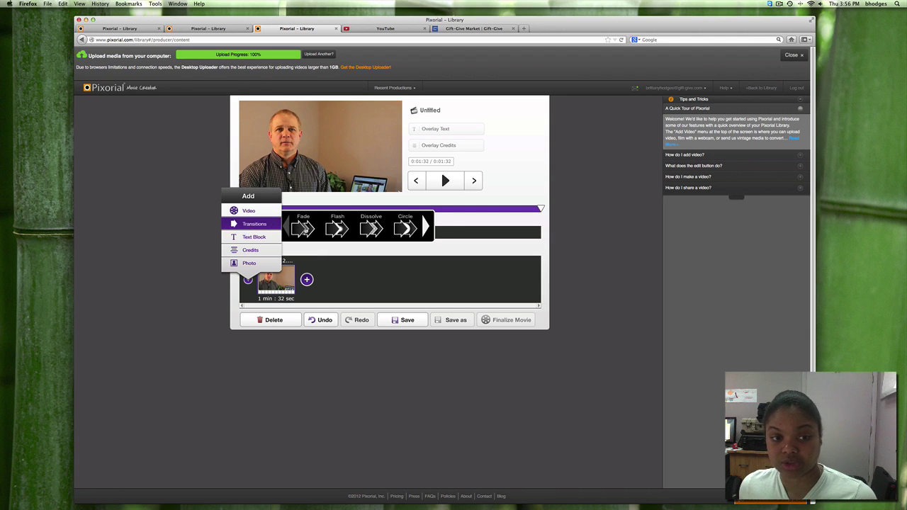
{"action": "left_click", "coordinate": [303, 228]}
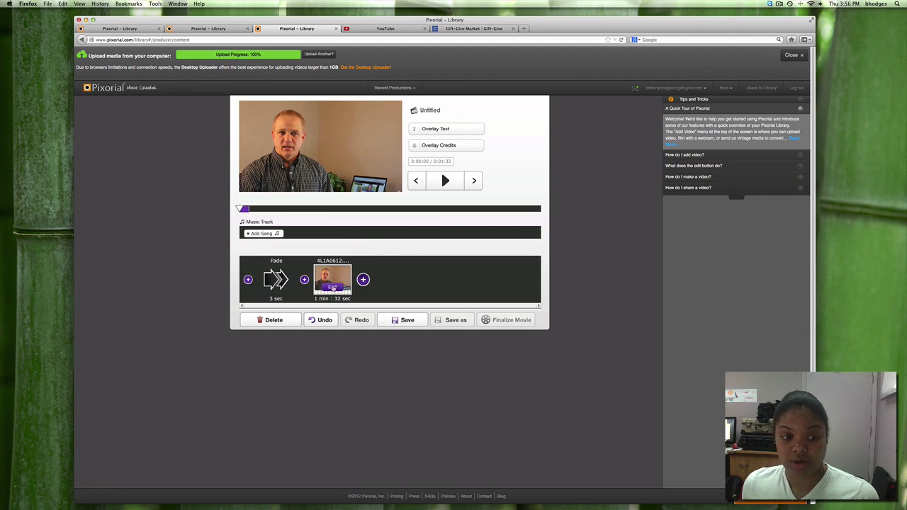
Trim a few seconds off both ends of the clip, leaving 1 min 26 sec.
{"action": "left_click", "coordinate": [332, 288]}
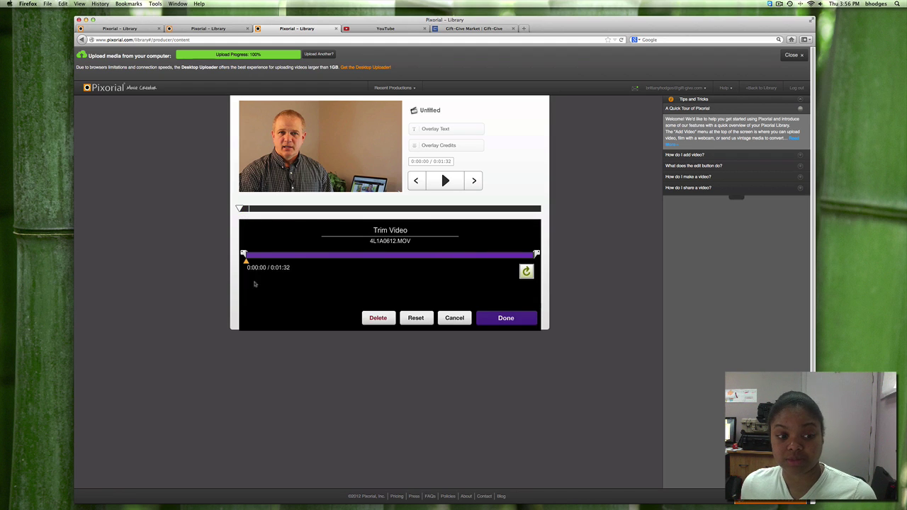
{"action": "mouse_move", "coordinate": [244, 255]}
{"action": "left_mouse_down"}
{"action": "mouse_move", "coordinate": [265, 255]}
{"action": "mouse_move", "coordinate": [253, 255]}
{"action": "left_mouse_up"}
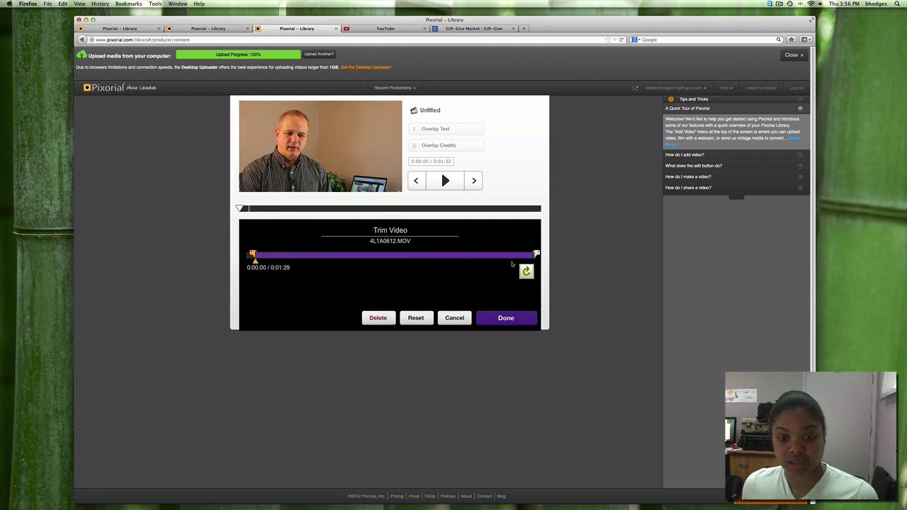
{"action": "left_click_drag", "start_coordinate": [537, 254], "coordinate": [527, 254]}
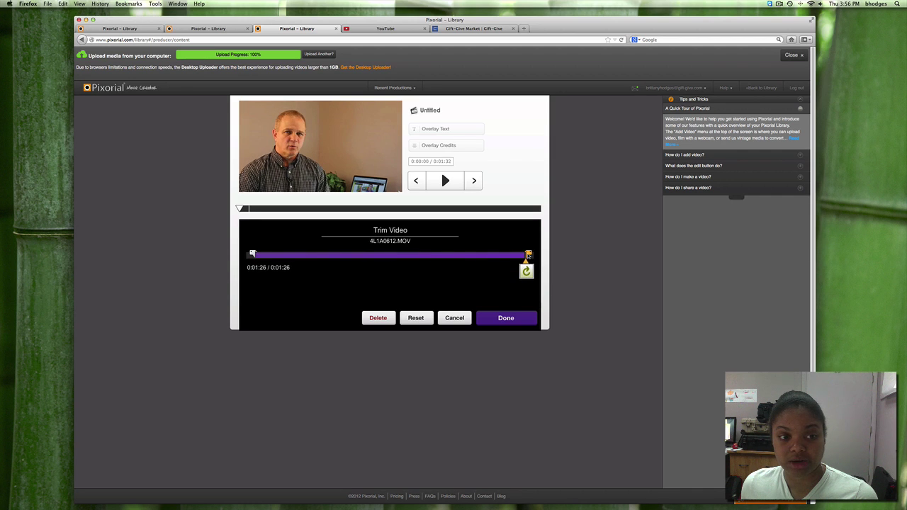
{"action": "left_click", "coordinate": [506, 319]}
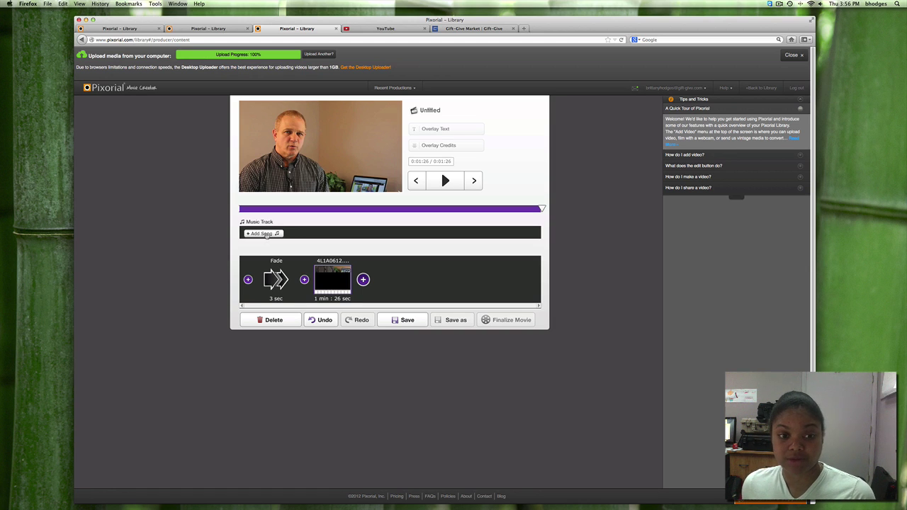
Browse the music categories, preview the Jazz track Back Nine, and add it as the movie's music.
{"action": "left_click", "coordinate": [264, 234]}
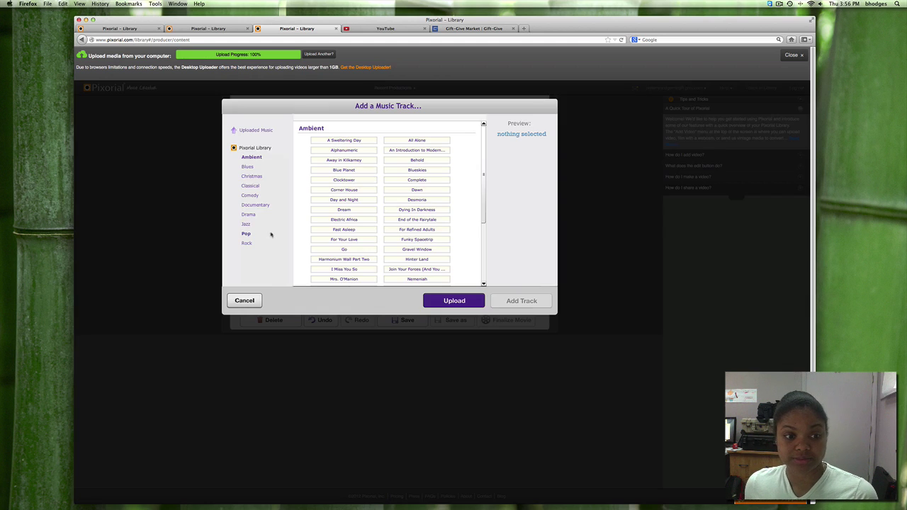
{"action": "left_click", "coordinate": [247, 167]}
{"action": "left_click", "coordinate": [252, 176]}
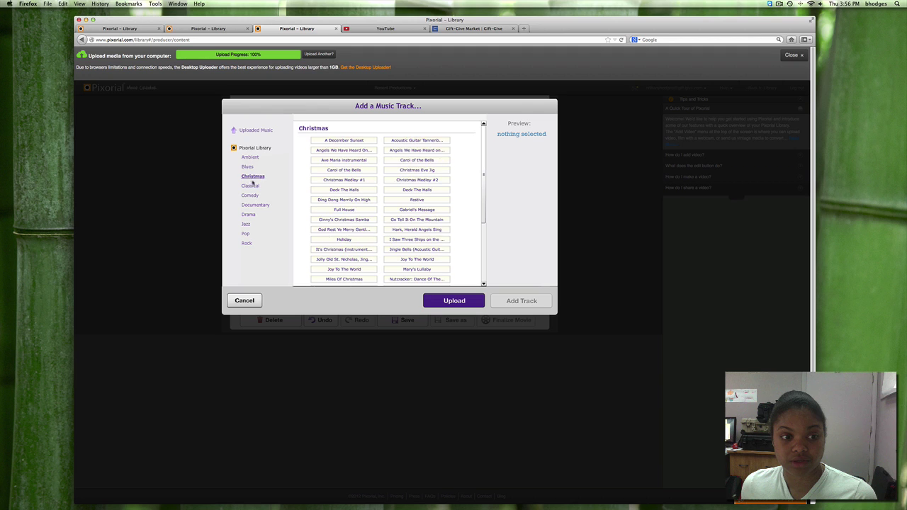
{"action": "left_click", "coordinate": [250, 186]}
{"action": "left_click", "coordinate": [251, 196]}
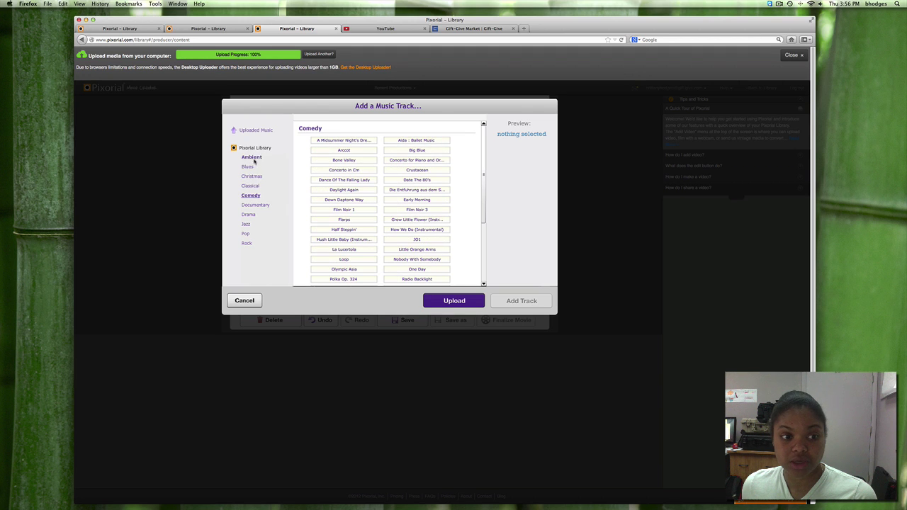
{"action": "left_click", "coordinate": [247, 225]}
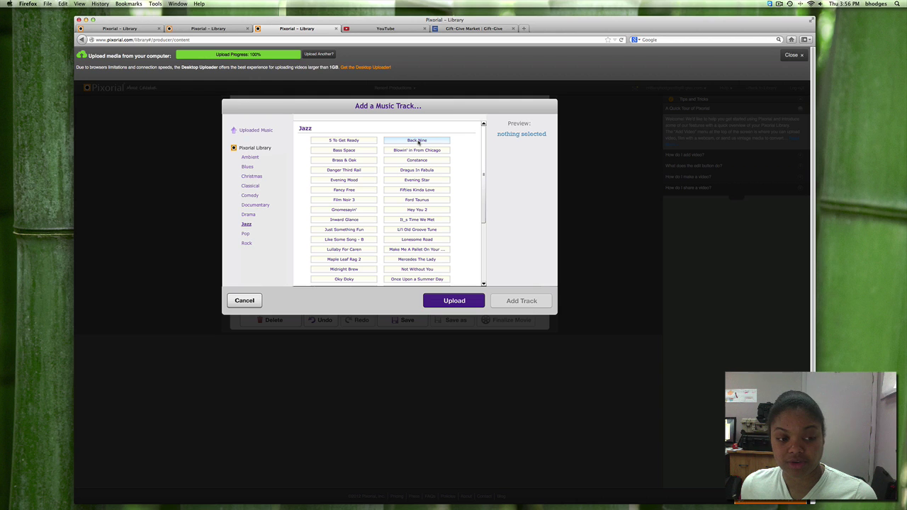
{"action": "left_click", "coordinate": [419, 142]}
{"action": "left_click", "coordinate": [521, 150]}
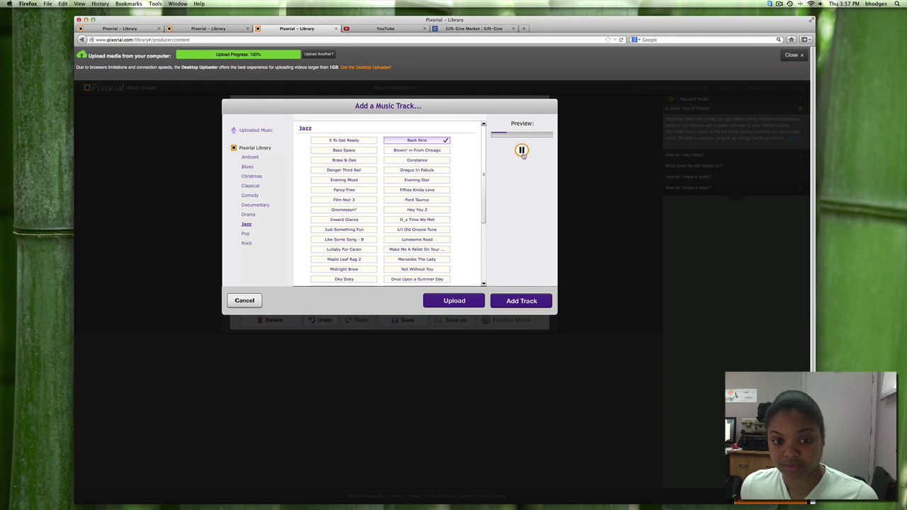
{"action": "left_click", "coordinate": [522, 150]}
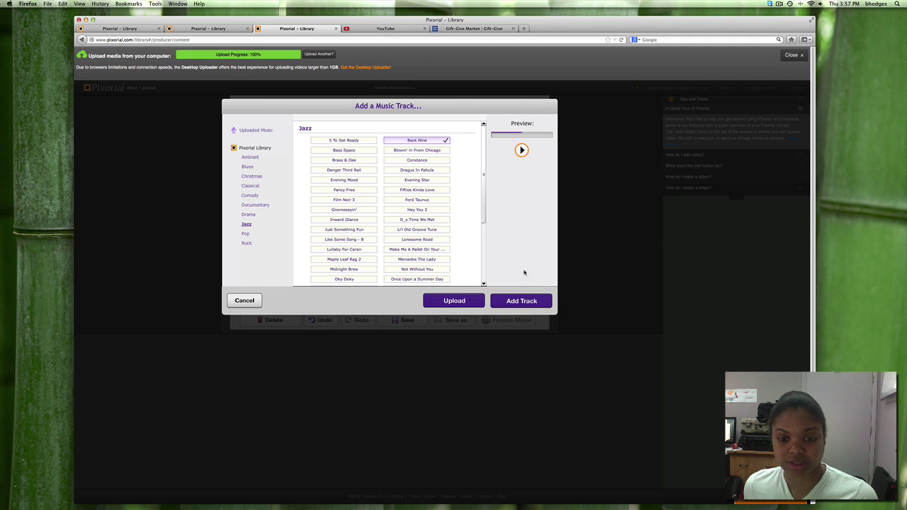
{"action": "left_click", "coordinate": [520, 302]}
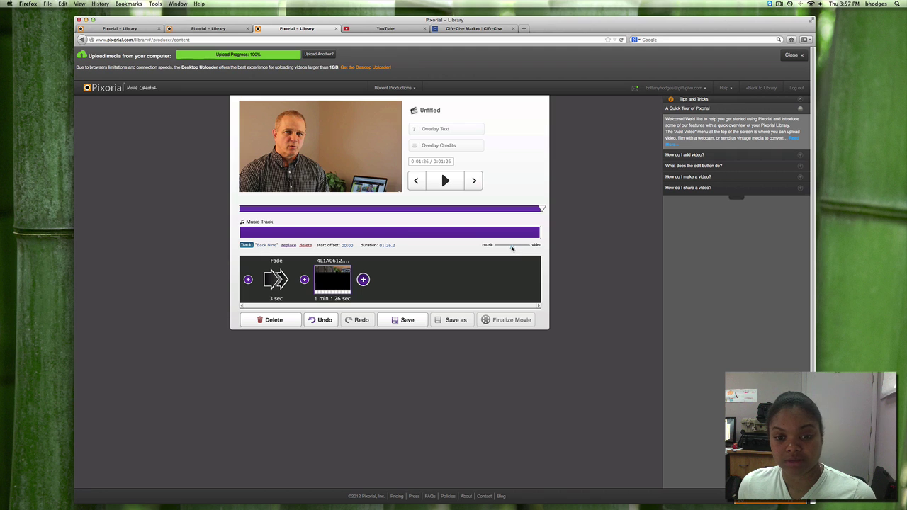
Preview the movie and shift the music/video sound balance slightly toward the clip's own audio.
{"action": "mouse_move", "coordinate": [513, 249]}
{"action": "left_mouse_down"}
{"action": "mouse_move", "coordinate": [497, 248]}
{"action": "mouse_move", "coordinate": [531, 248]}
{"action": "mouse_move", "coordinate": [513, 248]}
{"action": "left_mouse_up"}
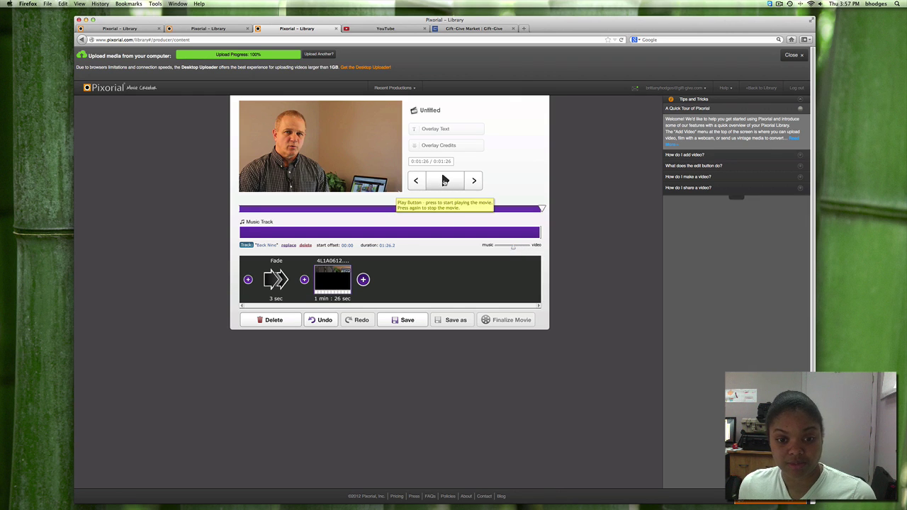
{"action": "left_click", "coordinate": [445, 181]}
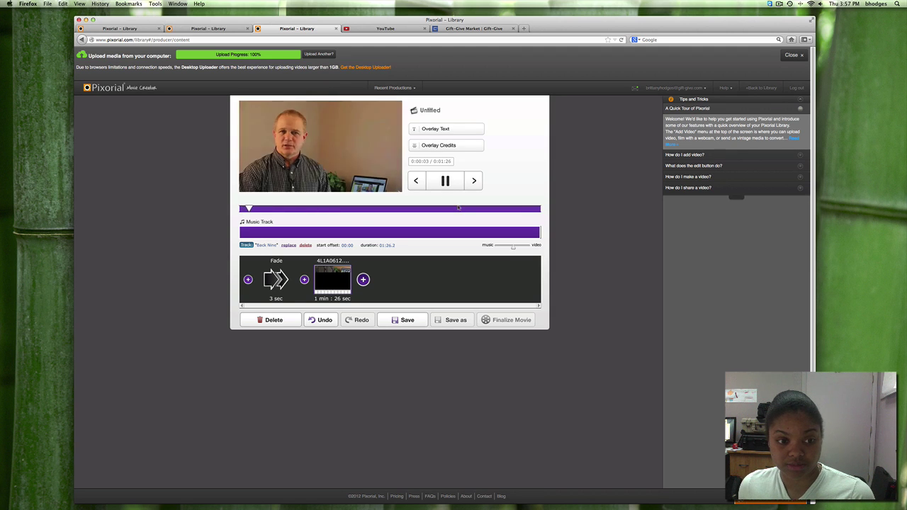
{"action": "left_click", "coordinate": [446, 182]}
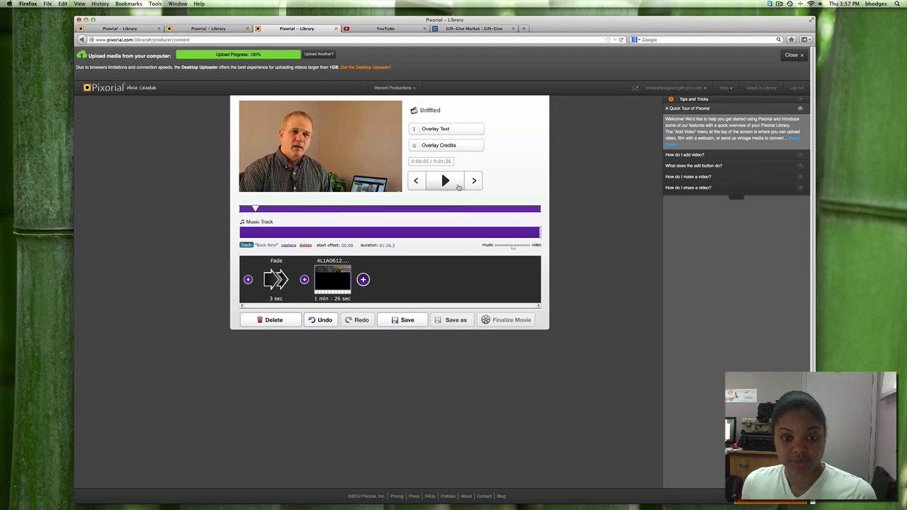
{"action": "left_click_drag", "start_coordinate": [514, 250], "coordinate": [520, 248]}
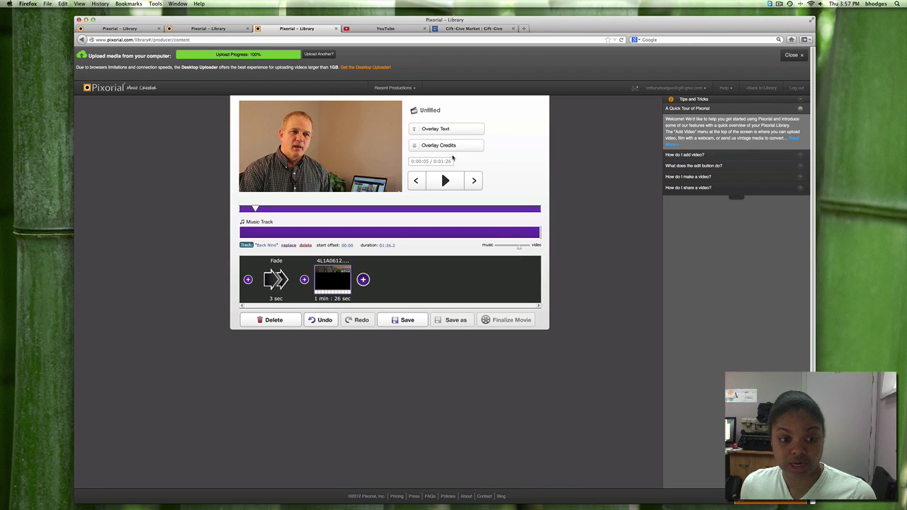
Place a Circle transition after the 1 min 26 sec clip.
{"action": "left_click", "coordinate": [364, 280]}
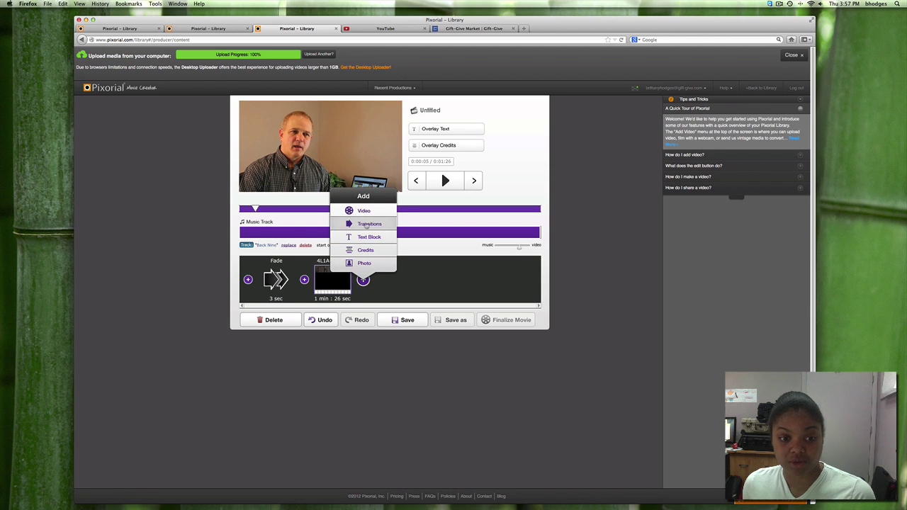
{"action": "left_click", "coordinate": [367, 225]}
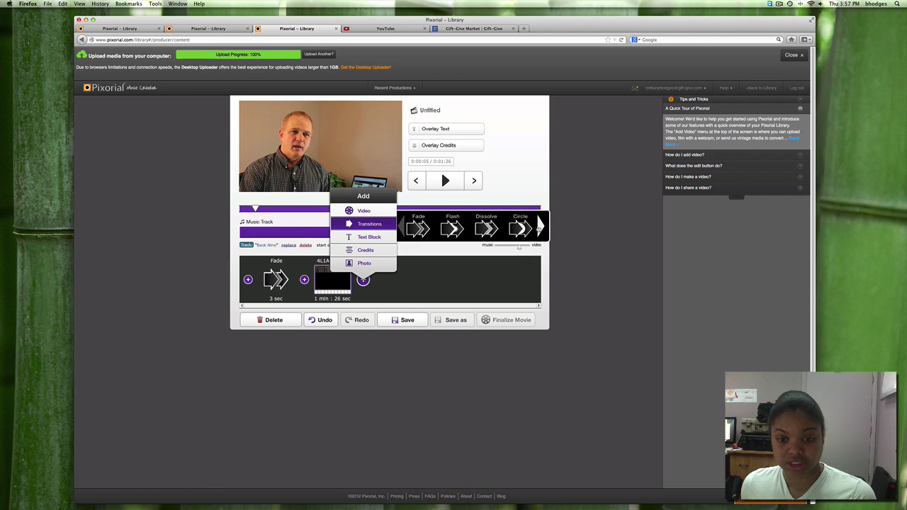
{"action": "left_click", "coordinate": [521, 227]}
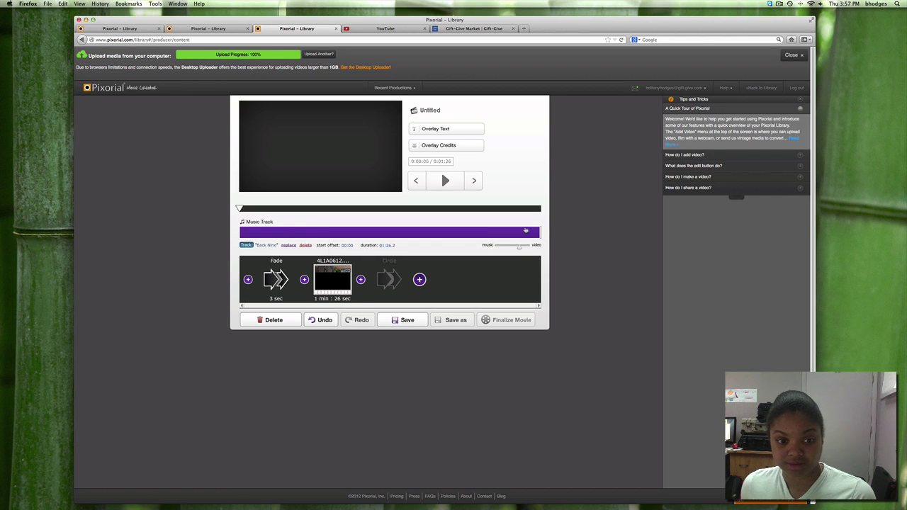
Save the movie with the title 'Gift-Give'.
{"action": "left_click", "coordinate": [407, 320]}
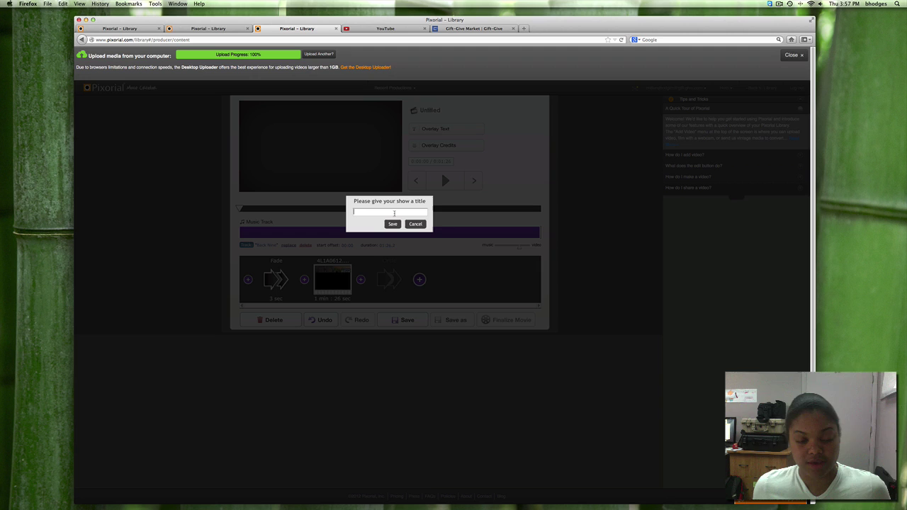
{"action": "type", "text": "Gif"}
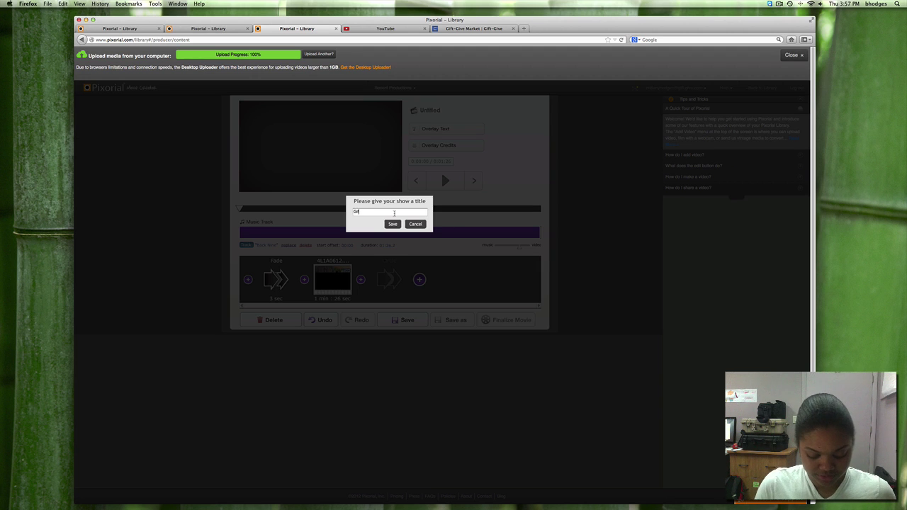
{"action": "type", "text": "t-Give"}
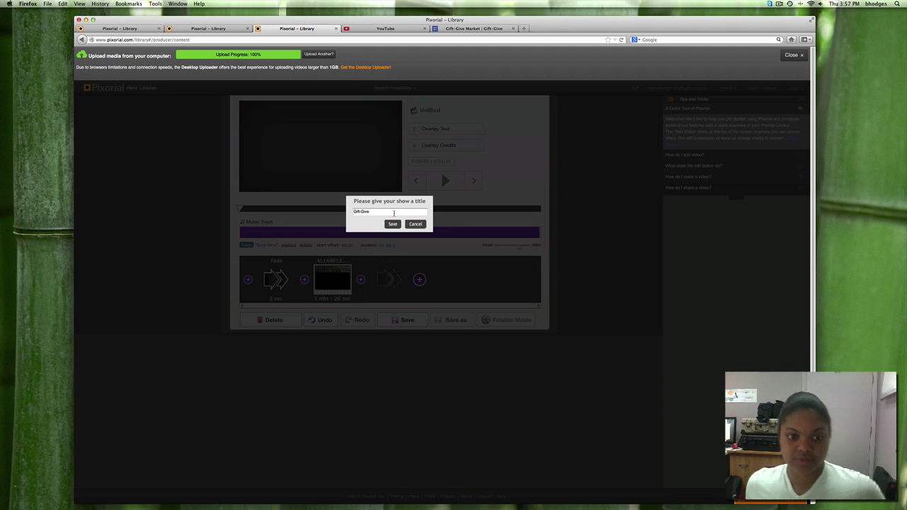
{"action": "left_click", "coordinate": [393, 225]}
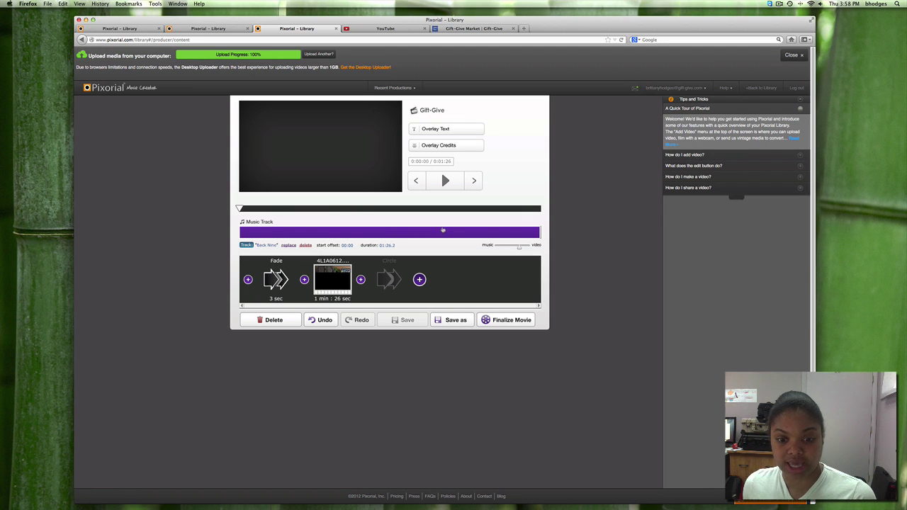
Finalize the Gift-Give movie so it appears in the video library.
{"action": "left_click", "coordinate": [506, 323]}
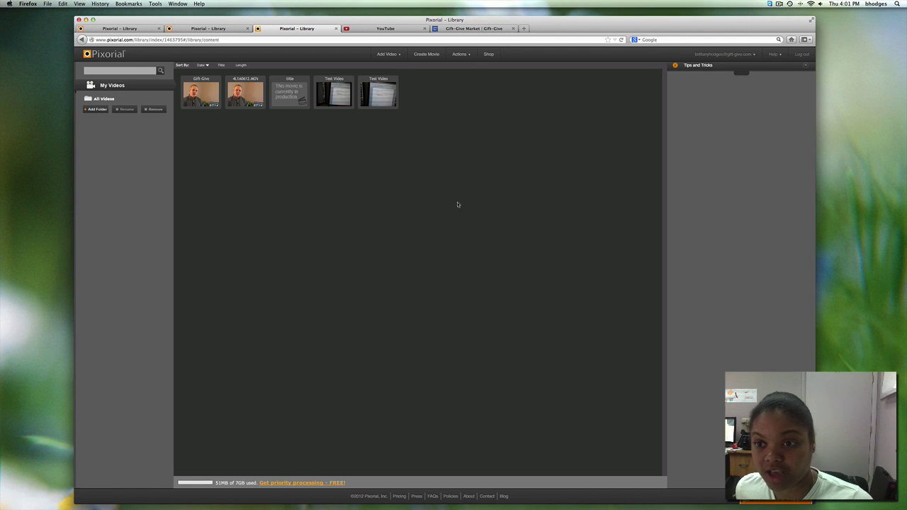
Select the Gift-Give movie and open the settings for adding more social networks.
{"action": "left_click", "coordinate": [203, 97]}
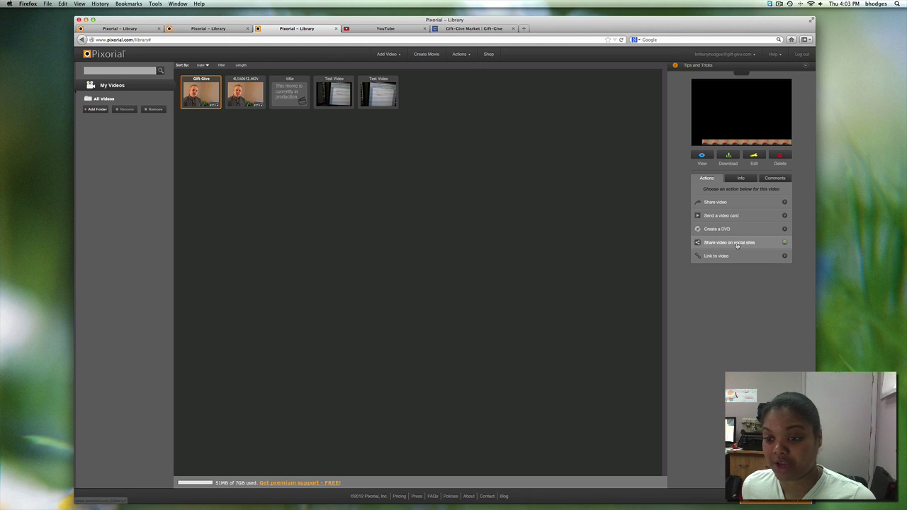
{"action": "mouse_move", "coordinate": [737, 244]}
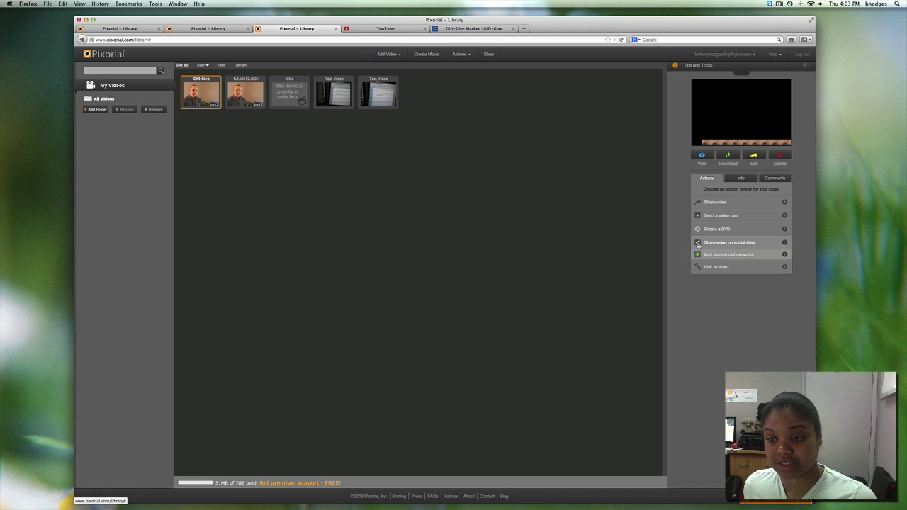
{"action": "left_click", "coordinate": [735, 253]}
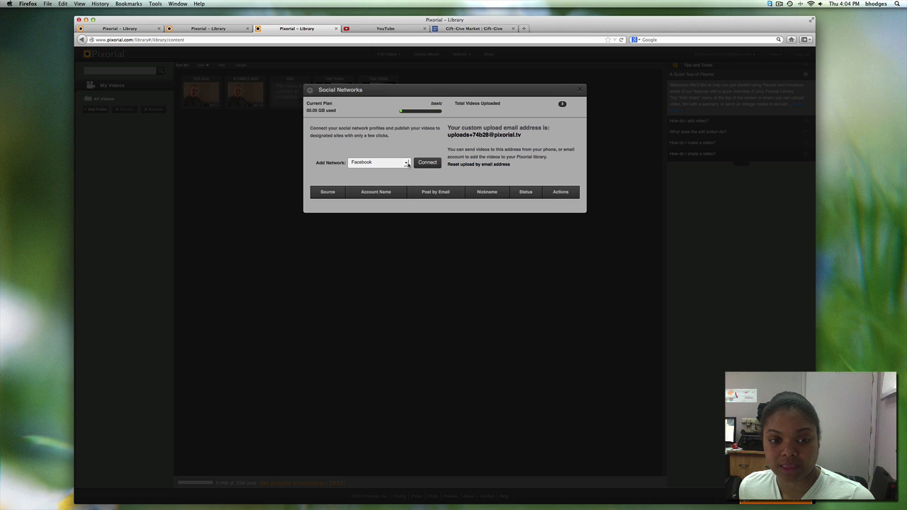
Choose YouTube as the network to add and connect it to Pixorial.
{"action": "left_click", "coordinate": [405, 163]}
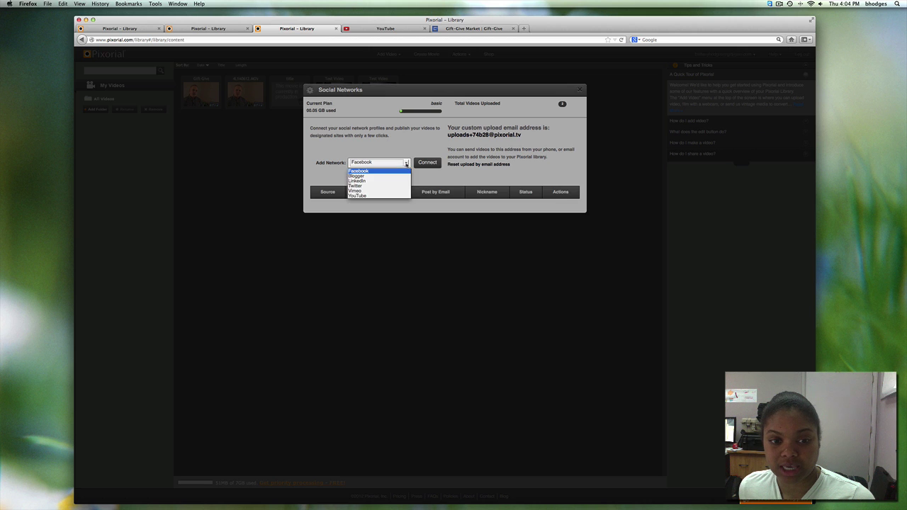
{"action": "left_click", "coordinate": [368, 199]}
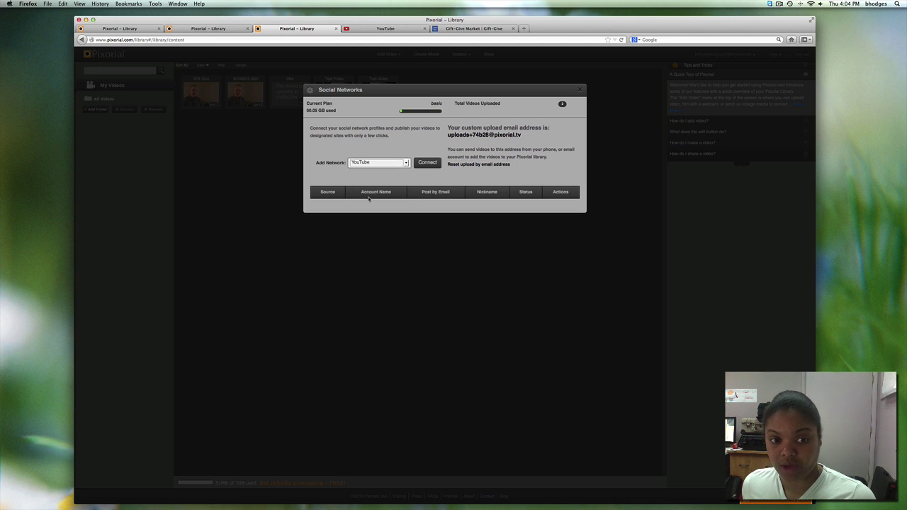
{"action": "left_click", "coordinate": [425, 164]}
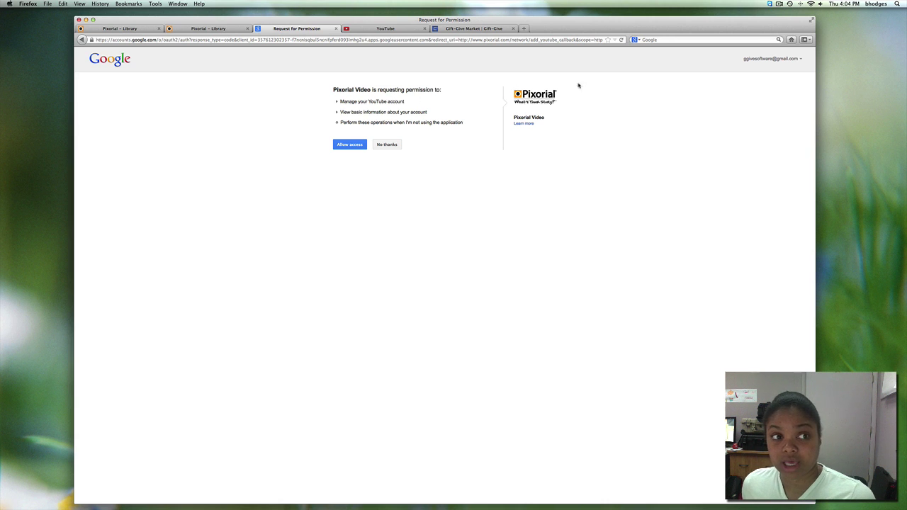
Allow Pixorial Video access to the YouTube account on Google's permission page.
{"action": "left_click", "coordinate": [347, 145]}
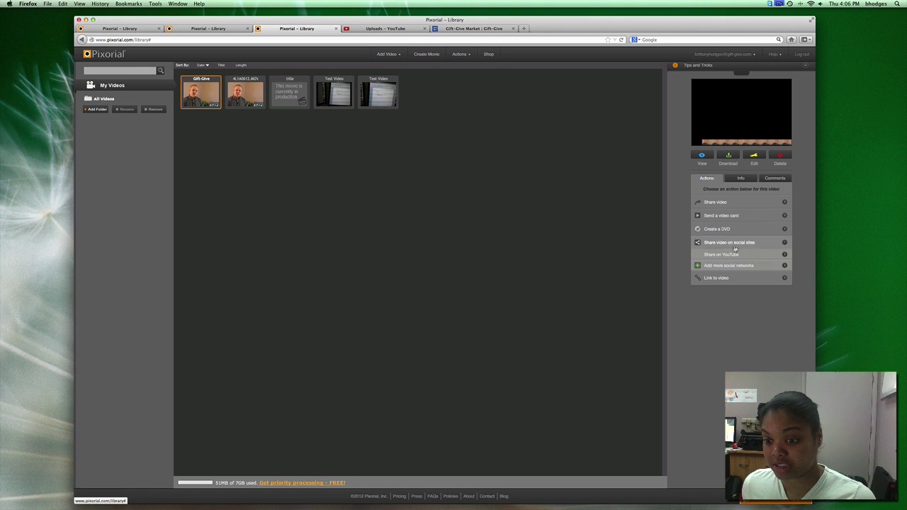
Start a YouTube share of the Gift-Give movie with category Nonprofits & Activism.
{"action": "left_click", "coordinate": [727, 256]}
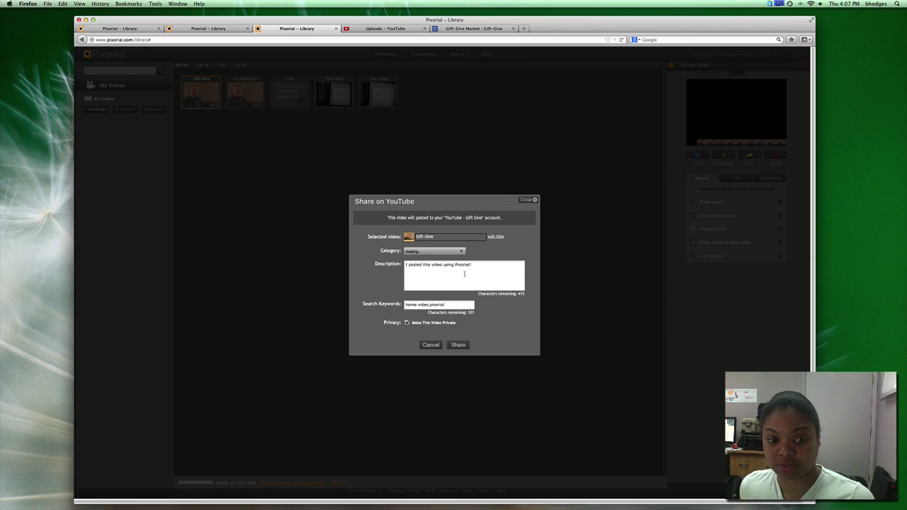
{"action": "left_click", "coordinate": [434, 251]}
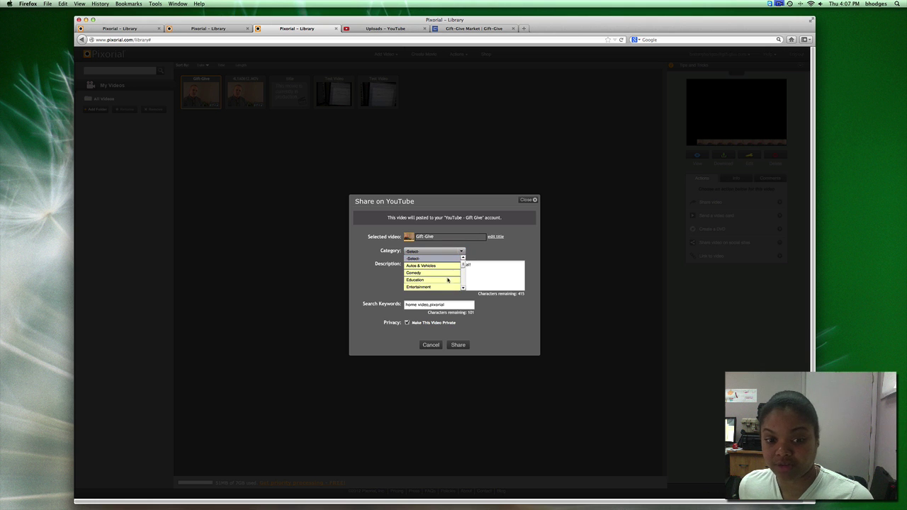
{"action": "left_click_drag", "start_coordinate": [463, 264], "coordinate": [463, 289]}
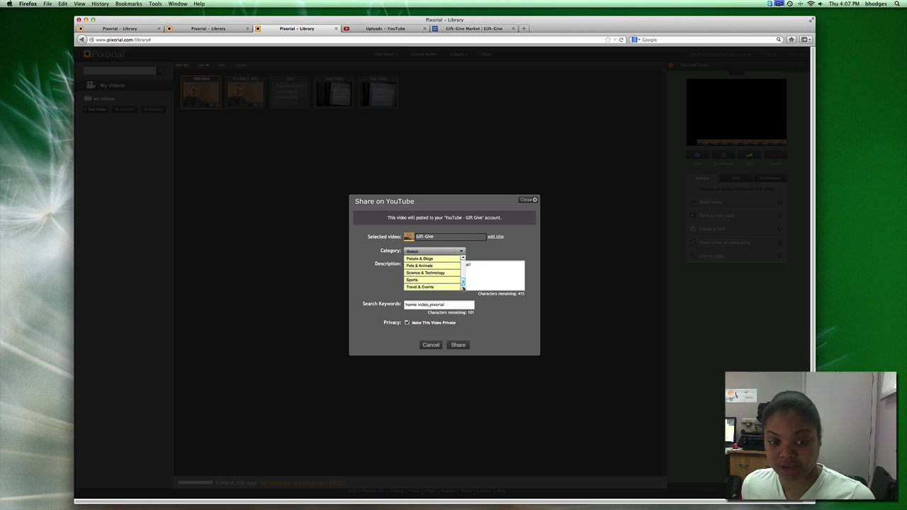
{"action": "scroll", "coordinate": [433, 275], "scroll_direction": "up", "scroll_amount": 2}
{"action": "left_click", "coordinate": [429, 266]}
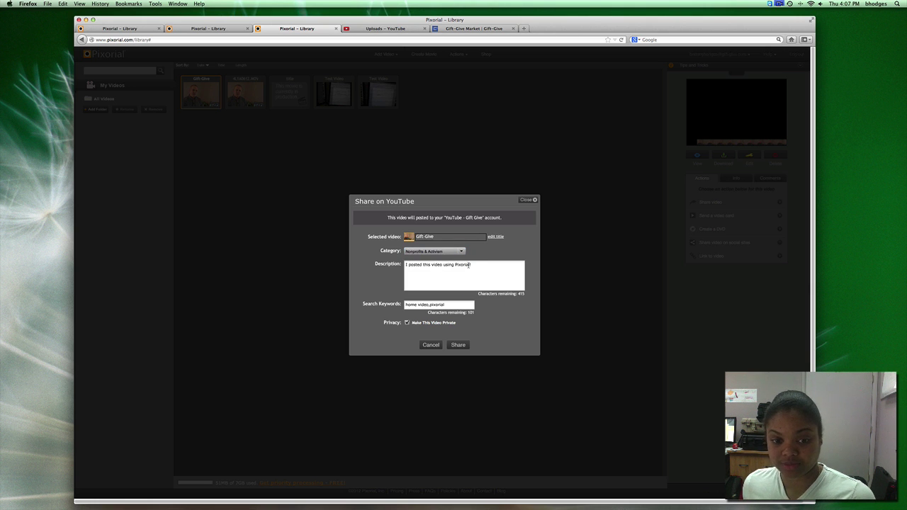
Replace the description with 'This is about Gift-Give' and share the video.
{"action": "left_click_drag", "start_coordinate": [479, 266], "coordinate": [405, 265]}
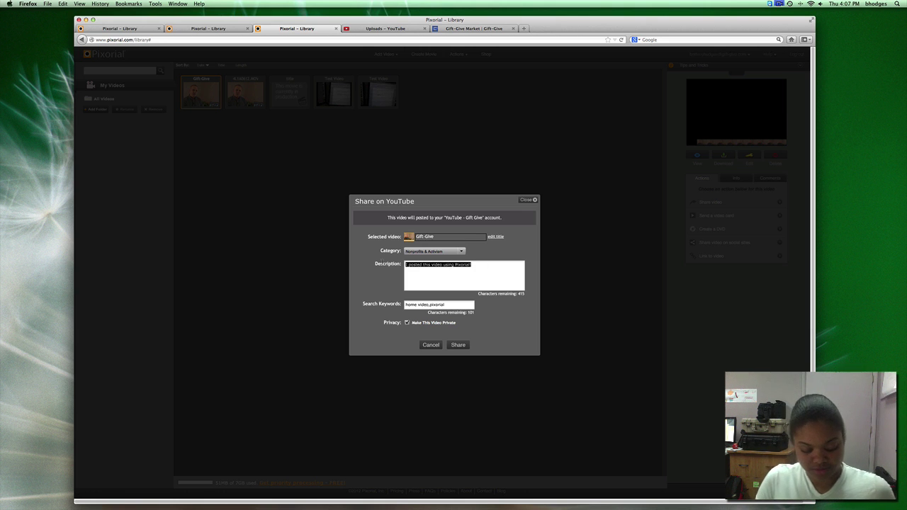
{"action": "type", "text": "This is about gift-give"}
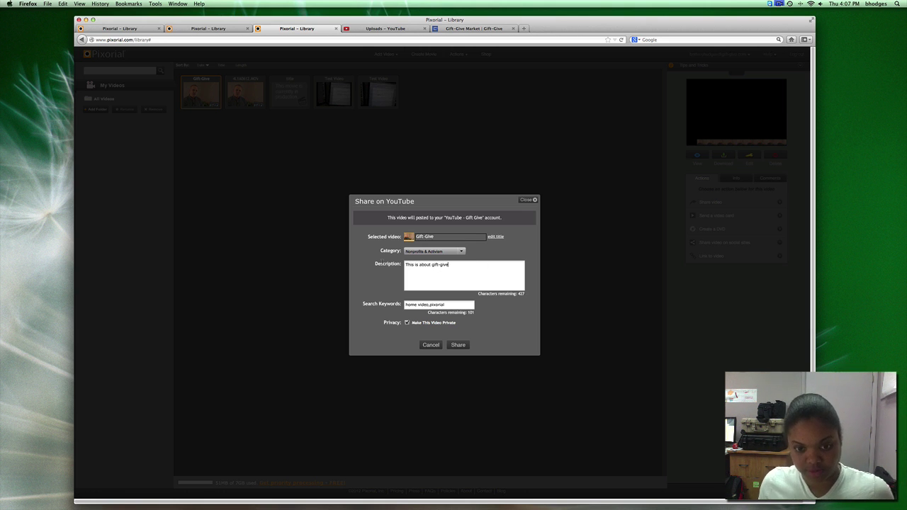
{"action": "key", "text": "BackSpace"}
{"action": "key", "text": "BackSpace"}
{"action": "key", "text": "BackSpace"}
{"action": "key", "text": "BackSpace"}
{"action": "key", "text": "BackSpace"}
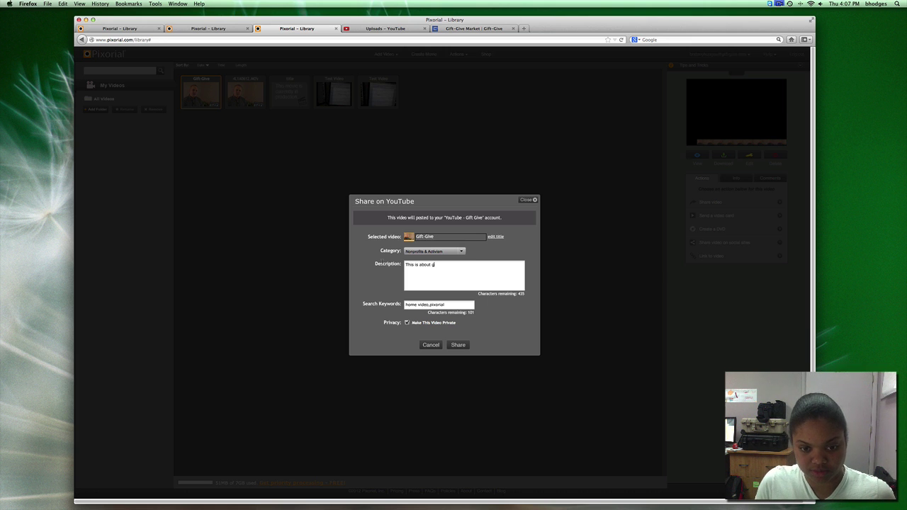
{"action": "type", "text": "ft-Give"}
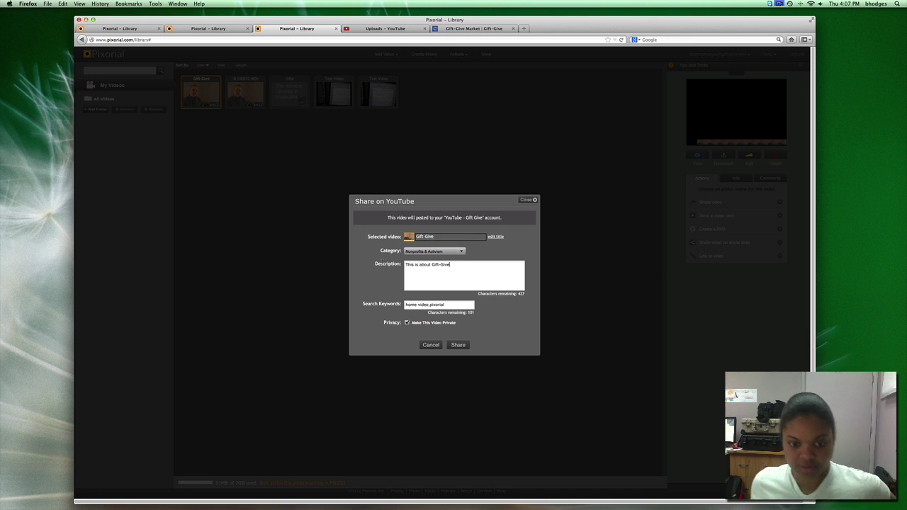
{"action": "left_click", "coordinate": [459, 345]}
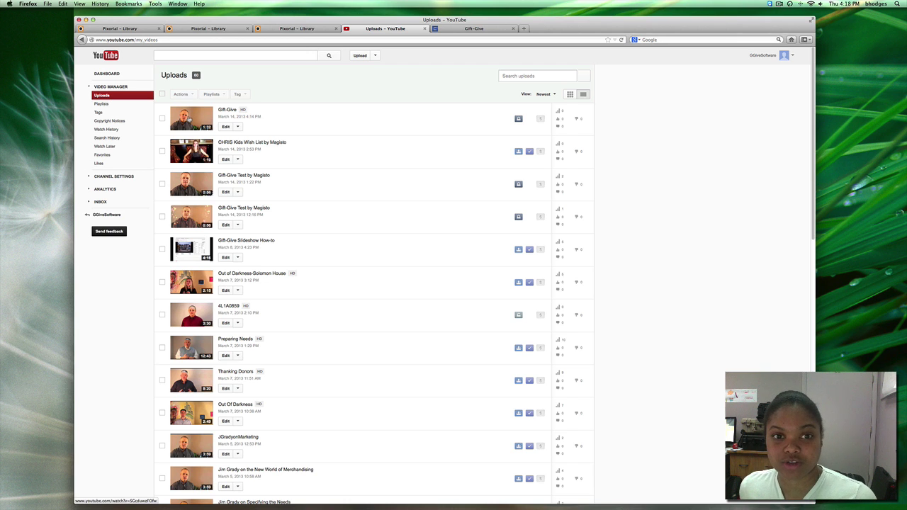
View the uploaded Gift-Give video on YouTube, then return to the Gift-Give needs tab.
{"action": "left_click", "coordinate": [190, 118]}
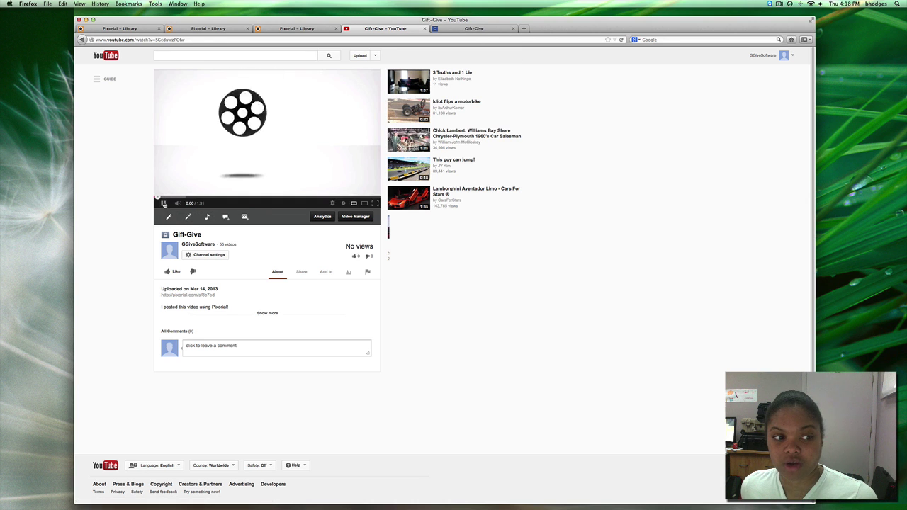
{"action": "key", "text": "ctrl+Tab"}
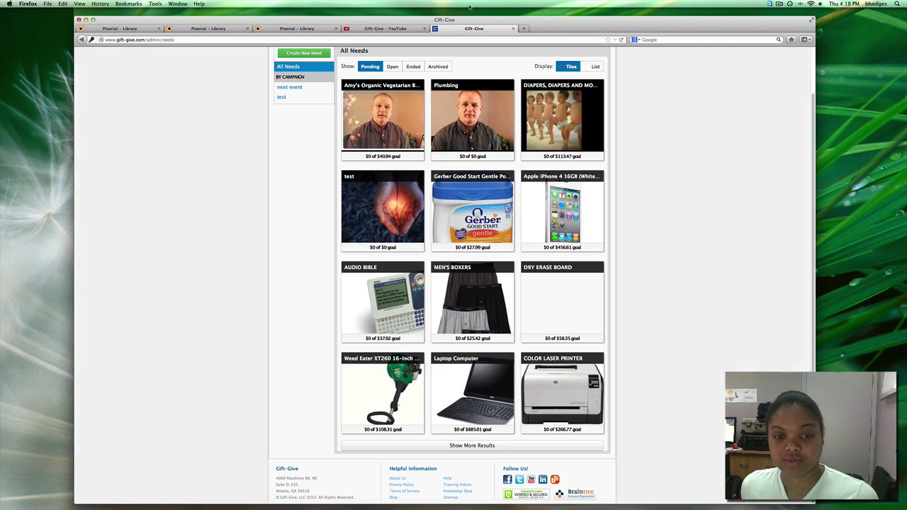
Edit the test need's Step 2 visual story and copy the Gift-Give video's YouTube URL.
{"action": "left_click", "coordinate": [384, 204]}
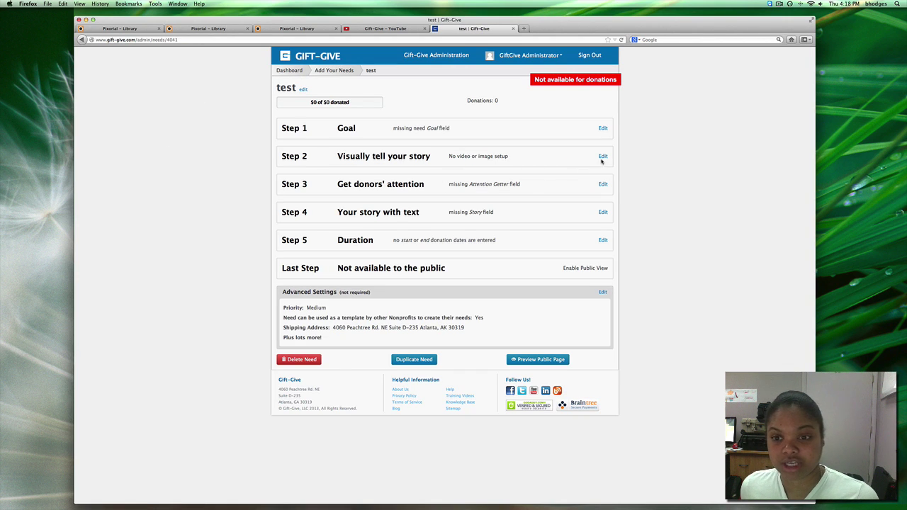
{"action": "left_click", "coordinate": [604, 156]}
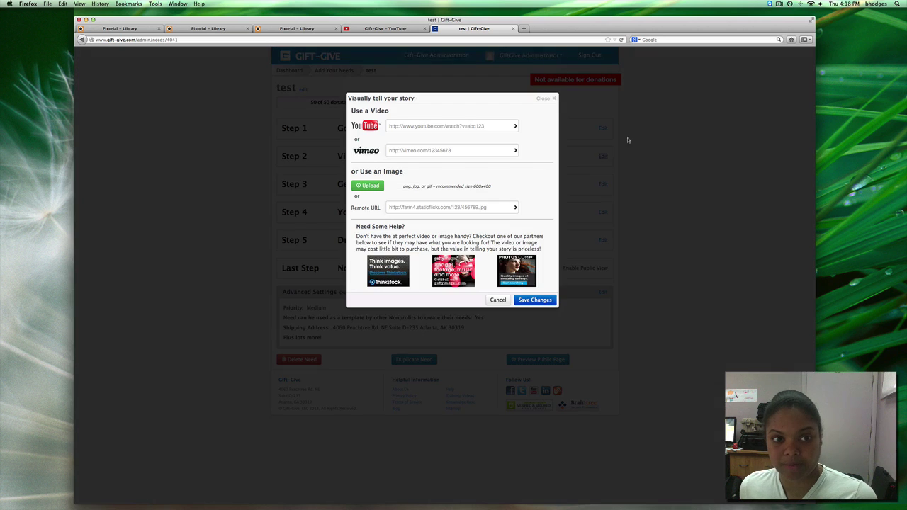
{"action": "left_click", "coordinate": [353, 30]}
{"action": "left_click", "coordinate": [323, 39]}
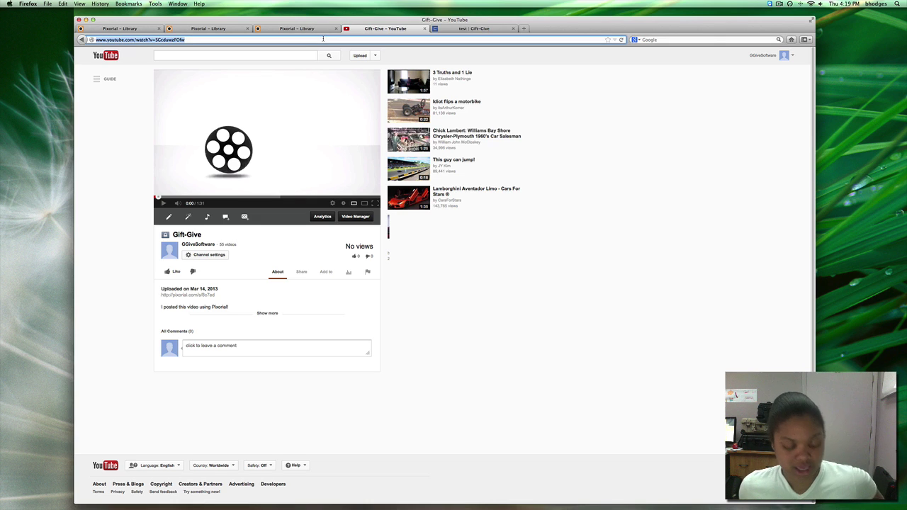
{"action": "left_click", "coordinate": [474, 28]}
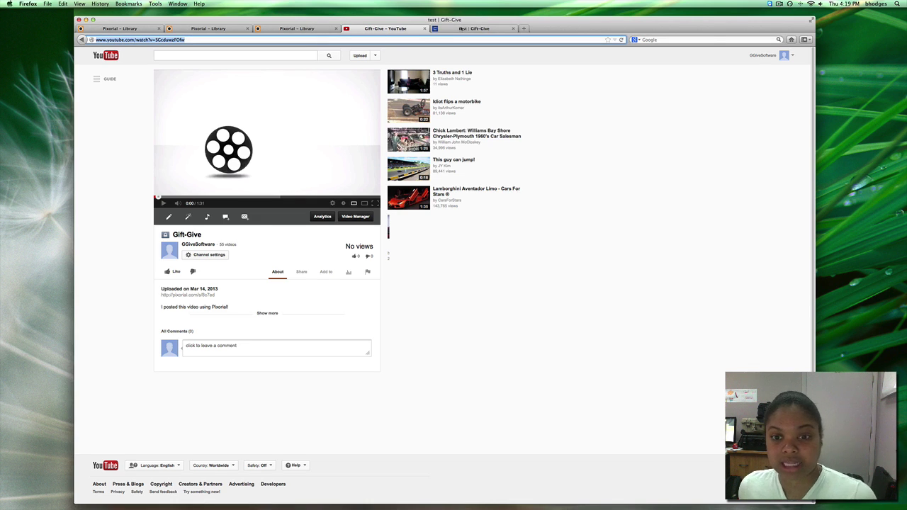
Paste the Gift-Give YouTube link as the test need's story video, preview it, and save.
{"action": "left_click", "coordinate": [456, 126]}
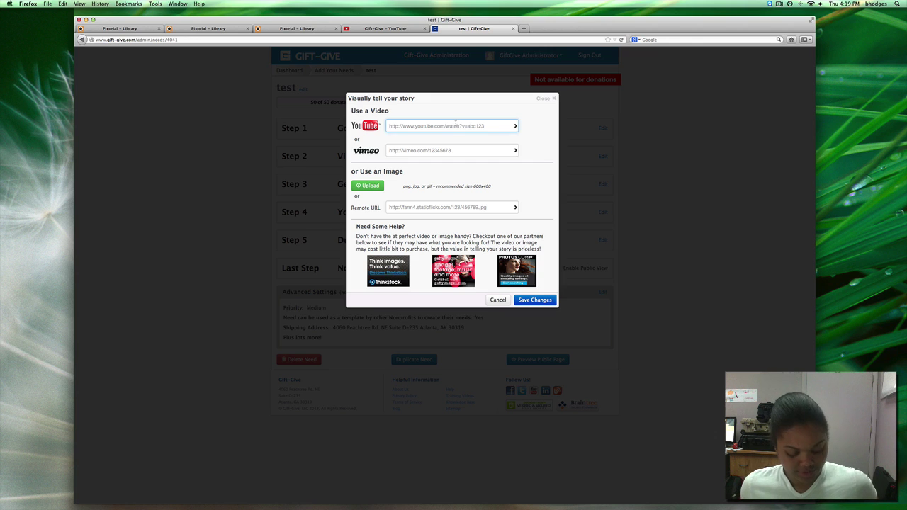
{"action": "type", "text": "http://www.youtube.com/watch?v=SGcduwzFOfw"}
{"action": "left_click", "coordinate": [515, 126]}
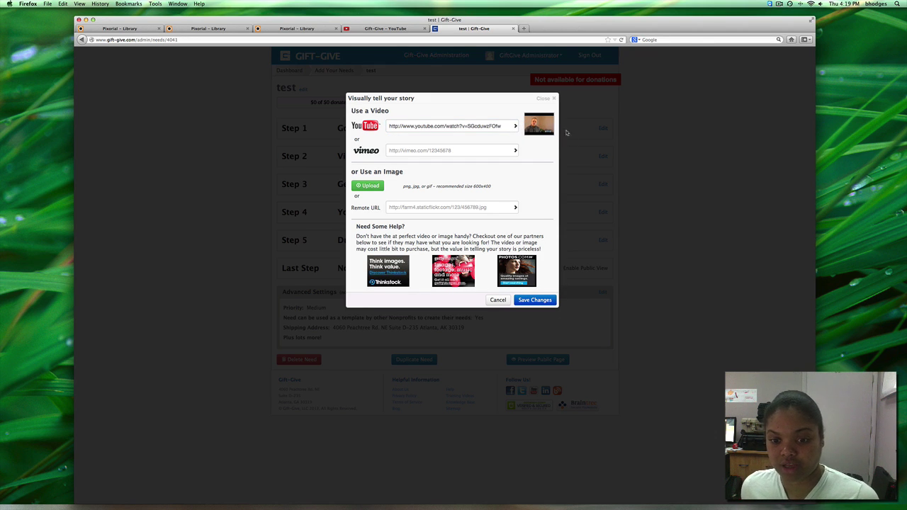
{"action": "left_click", "coordinate": [538, 301]}
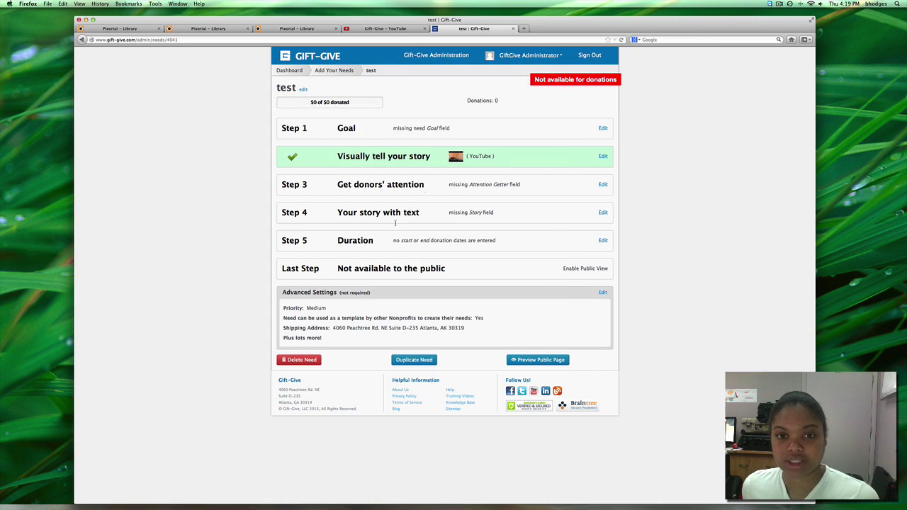